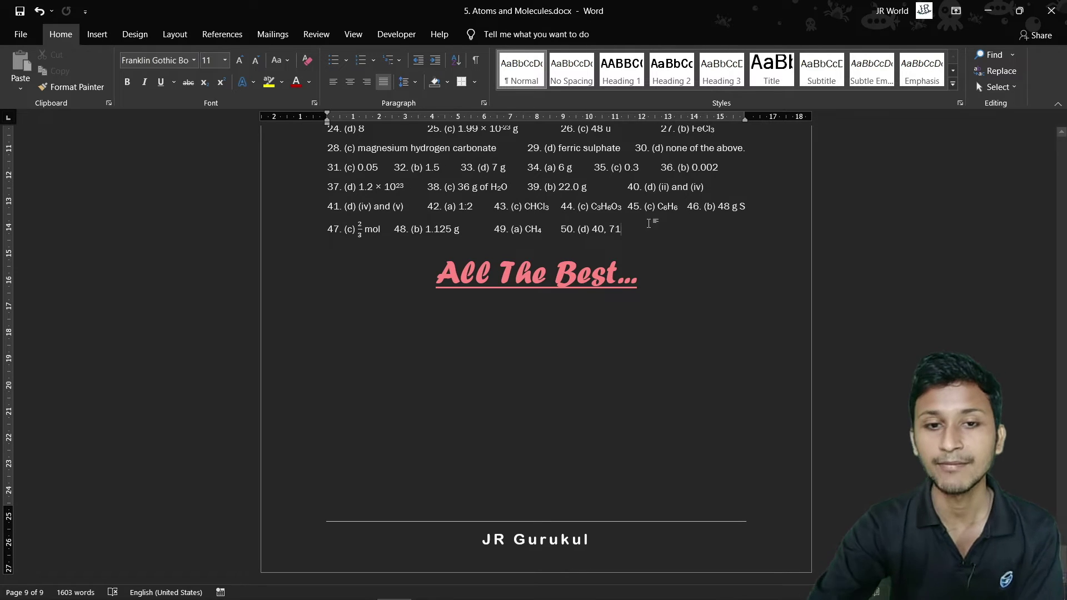
Open the EndingMassage macro's code in the Visual Basic editor from the Macros list.
click(396, 35)
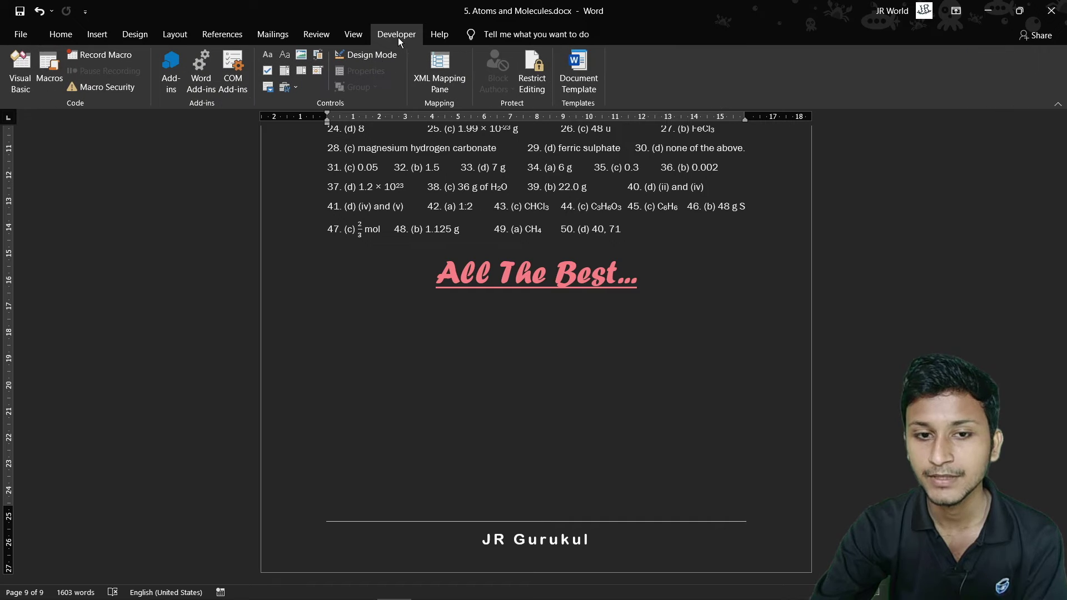
click(50, 75)
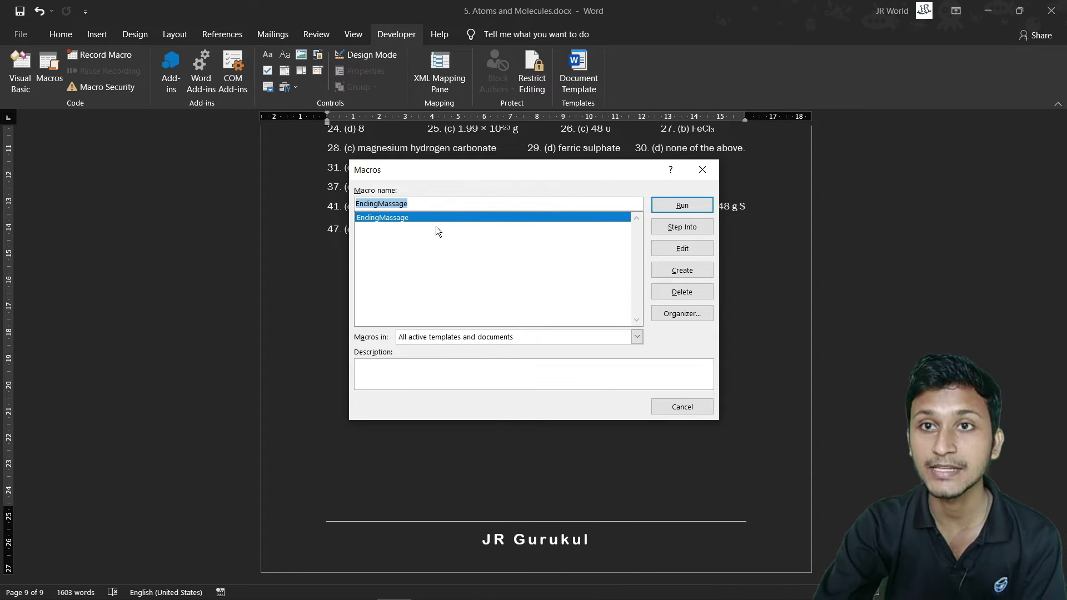
click(691, 249)
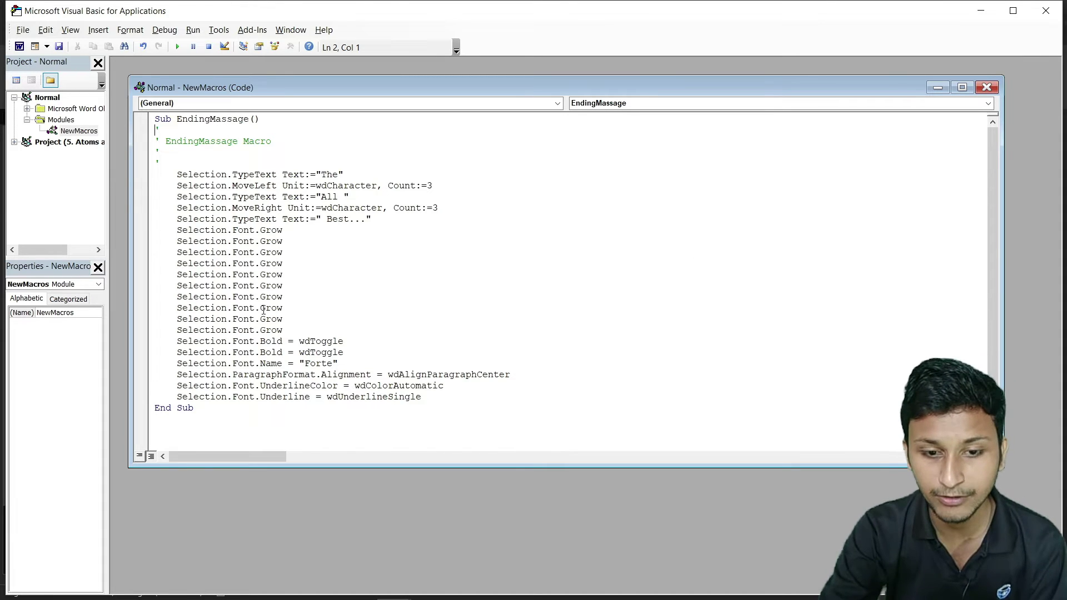
mouse_move(222, 408)
mouse_down()
mouse_move(157, 136)
mouse_move(400, 262)
mouse_up()
click(400, 262)
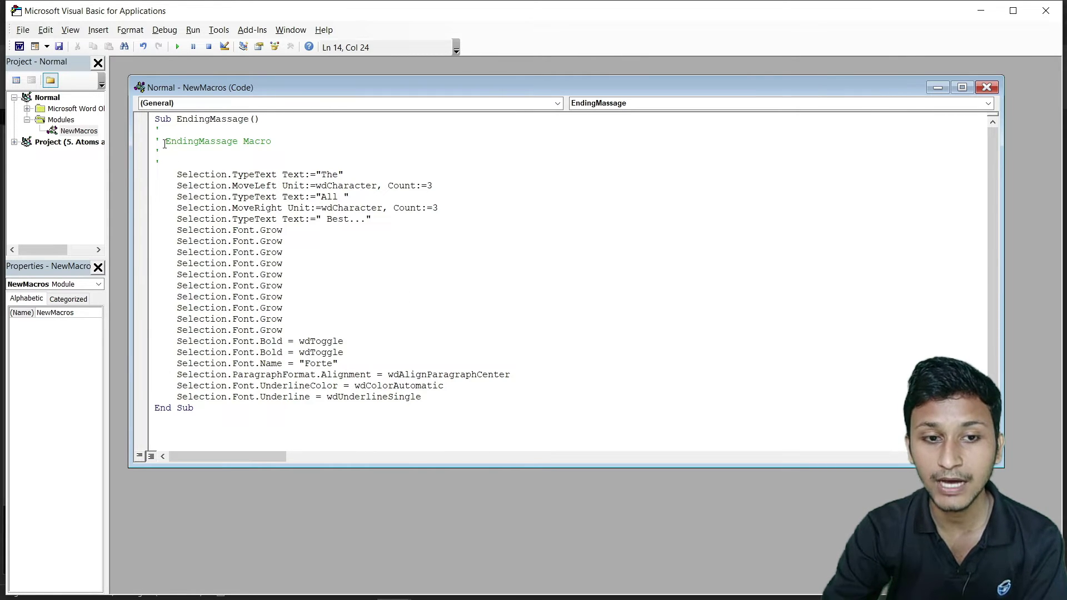
drag(165, 142, 235, 142)
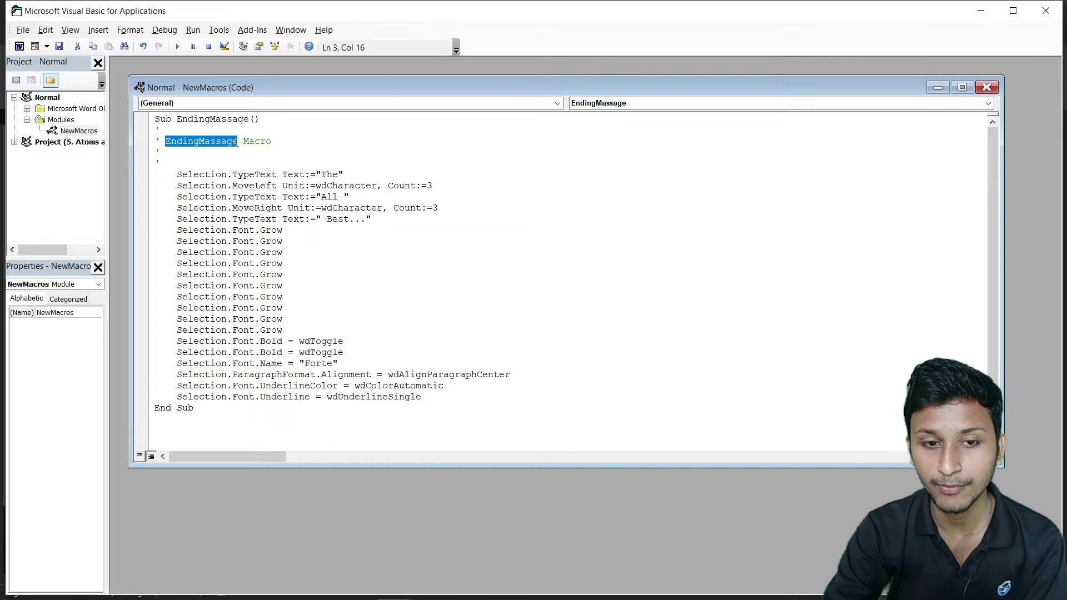
click(331, 153)
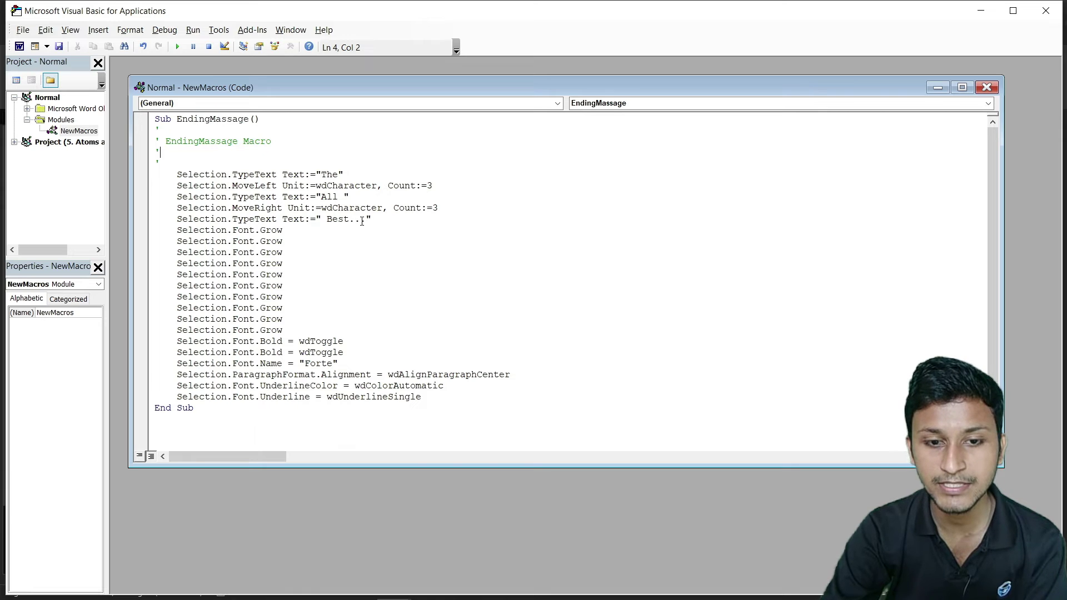
Reword the macro's text to 'Best Of Luck...' by replacing All, The, Best, then close the code.
click(346, 220)
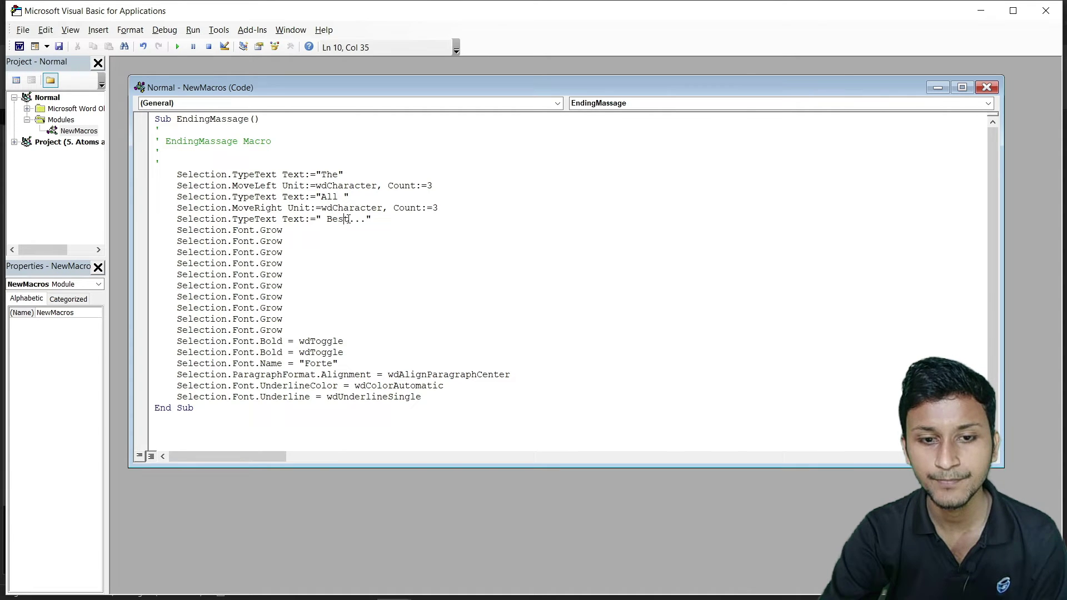
key(shift+Left)
key(shift+Left)
drag(336, 220, 328, 224)
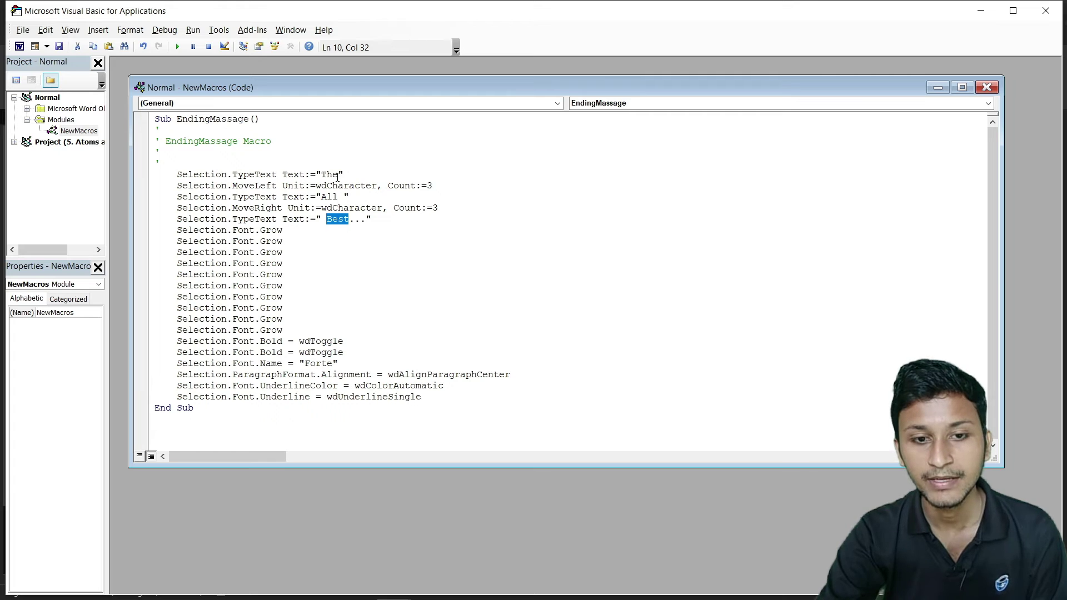
mouse_move(338, 176)
mouse_down()
mouse_move(325, 178)
mouse_move(321, 199)
mouse_up()
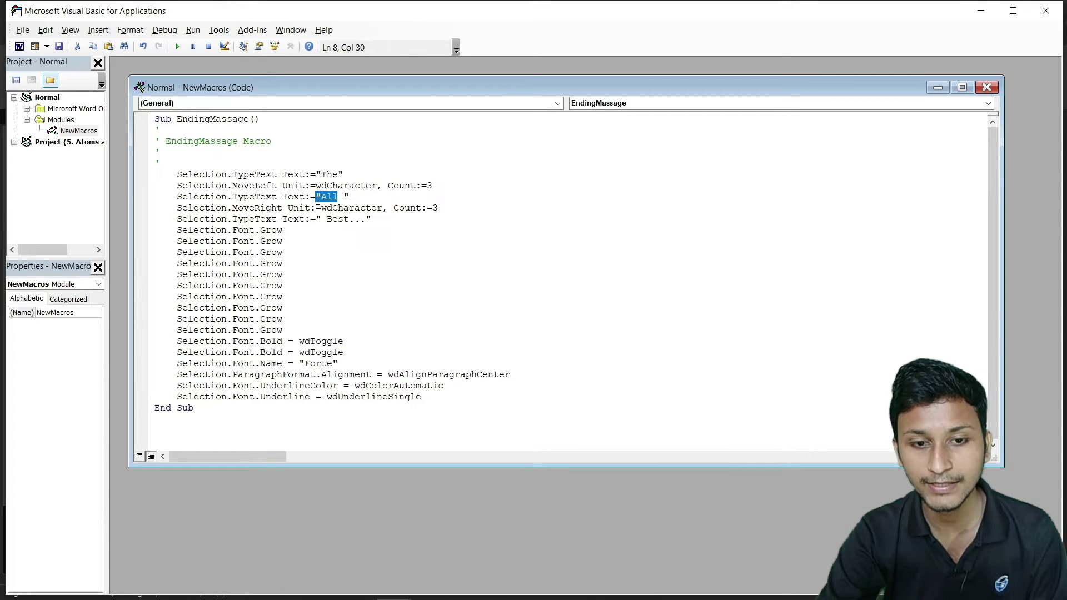
text(Best)
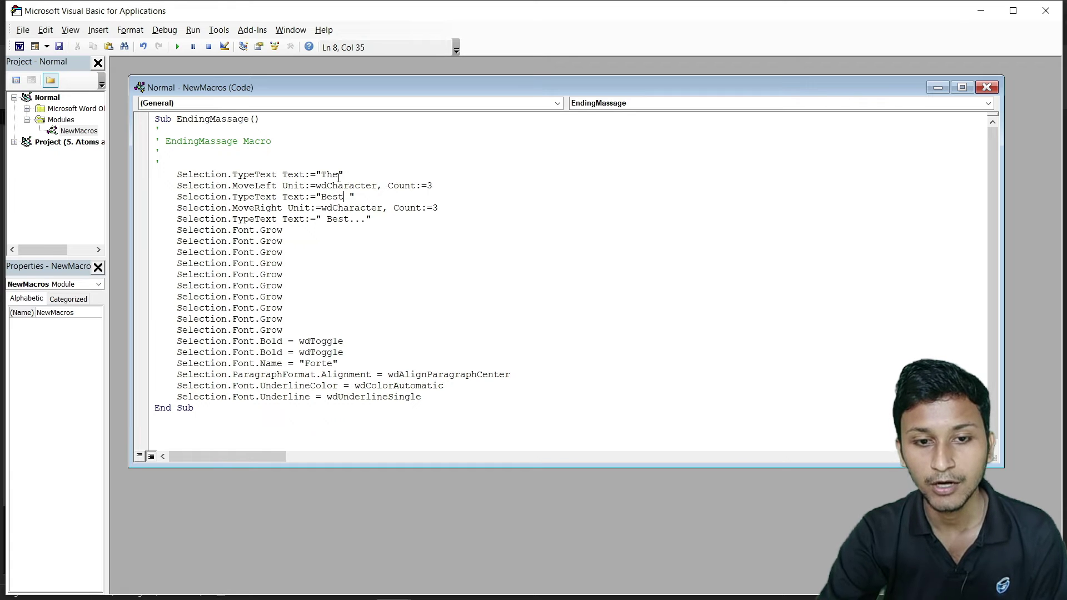
drag(337, 176, 321, 177)
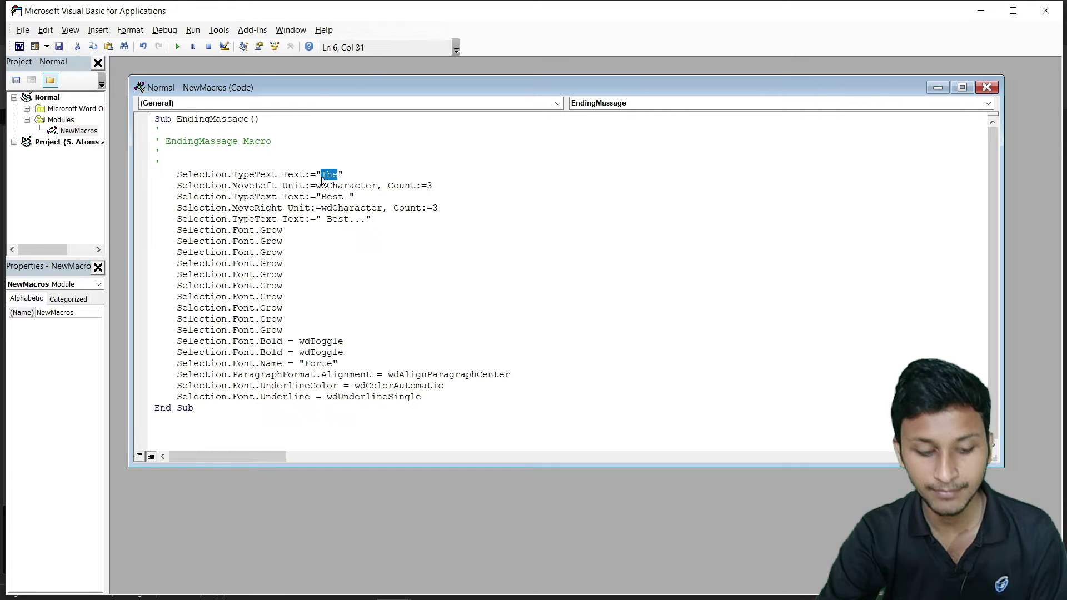
text(Of)
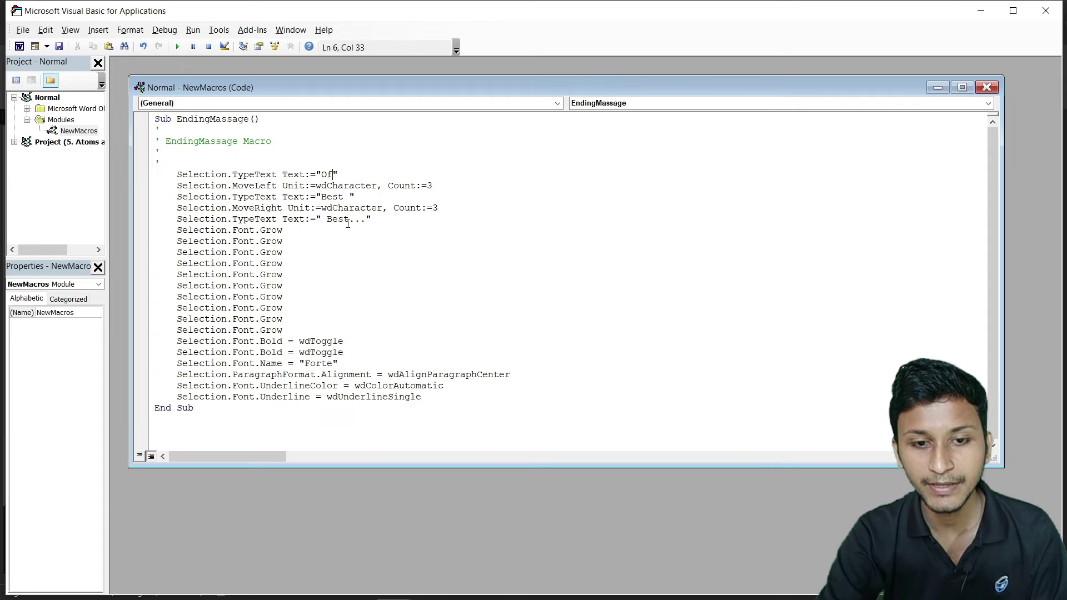
drag(348, 223, 328, 223)
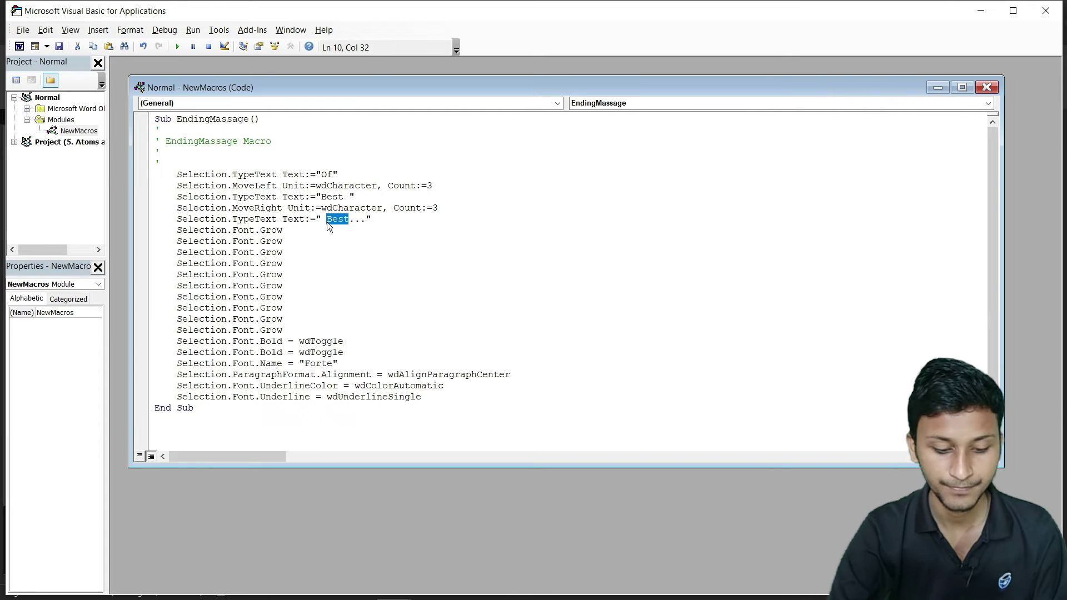
text(Luck)
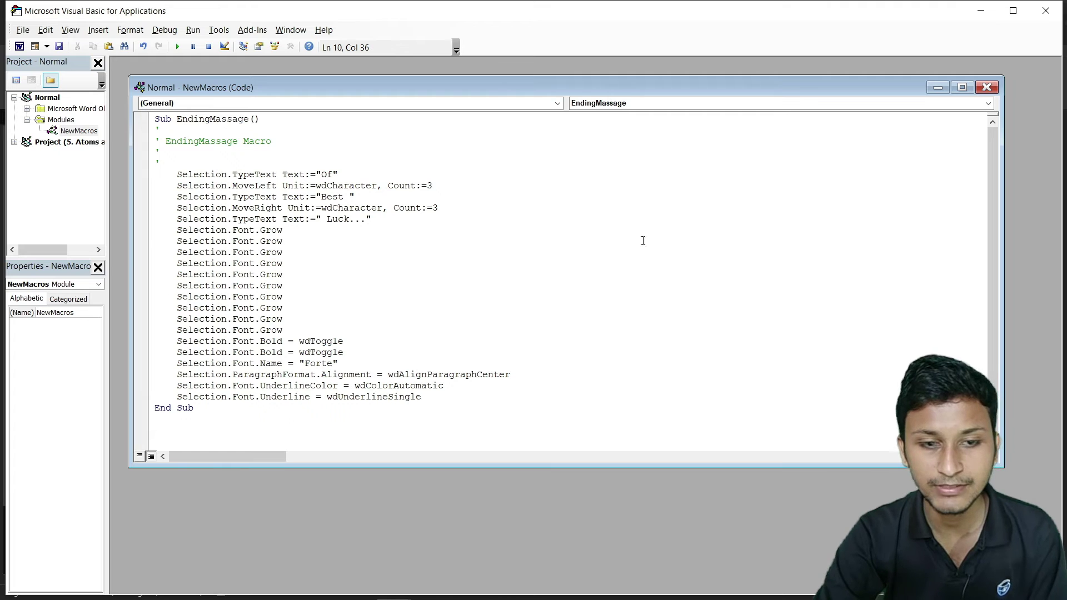
click(986, 87)
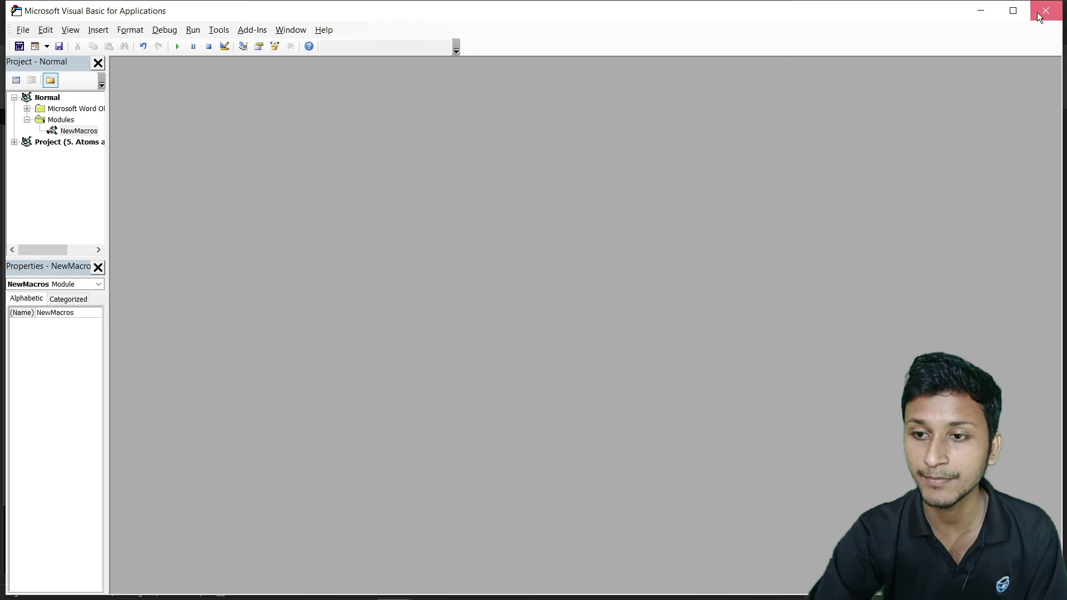
Back in Word, run the edited EndingMassage macro on a new line below 'All The Best...'.
click(1037, 13)
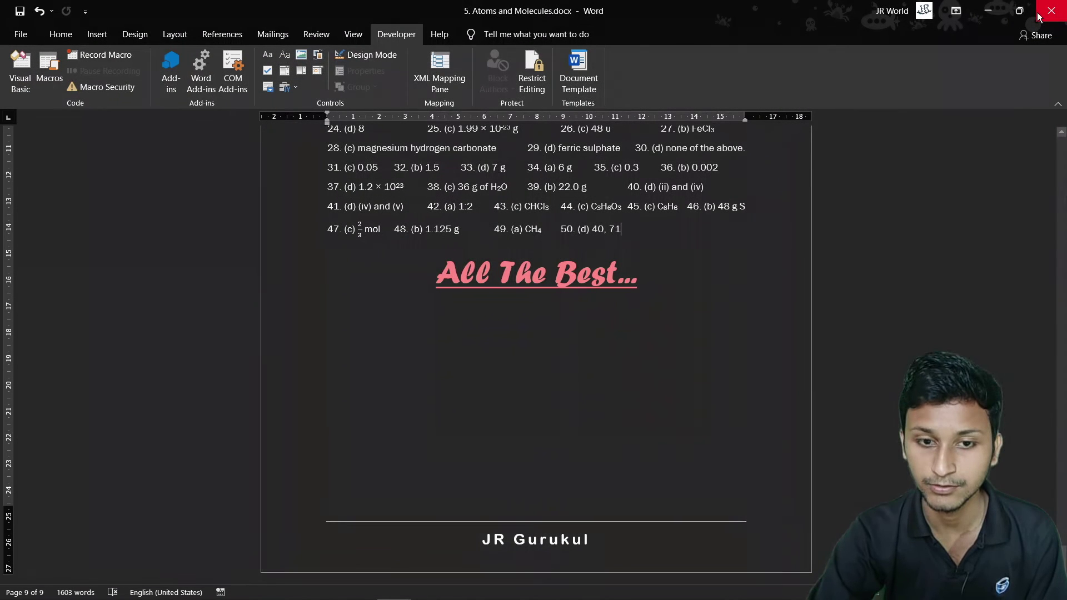
click(664, 284)
key(Return)
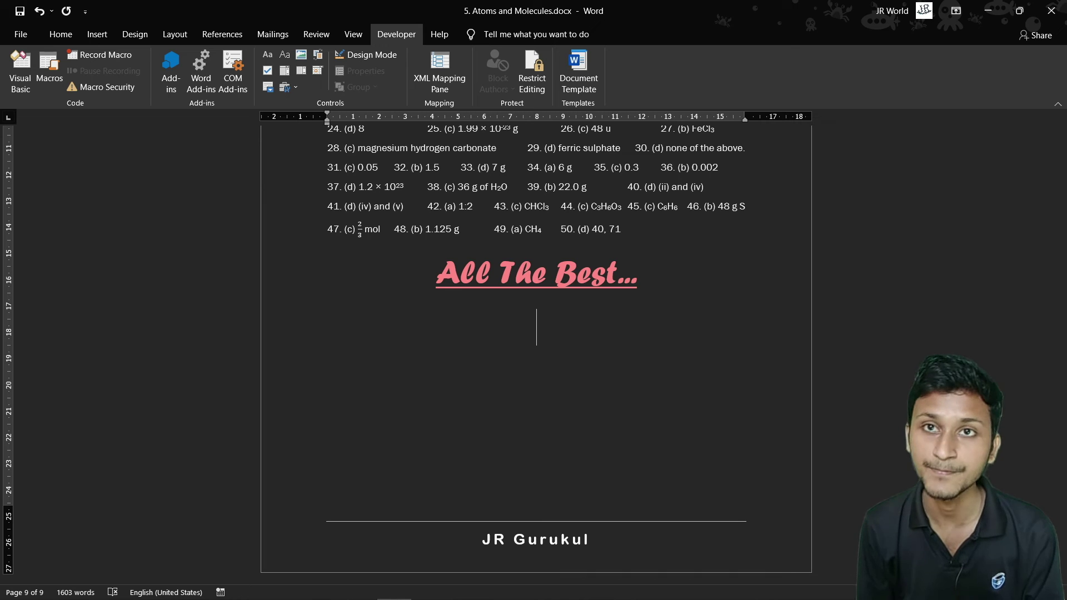
click(663, 282)
text(Best Of Luck...)
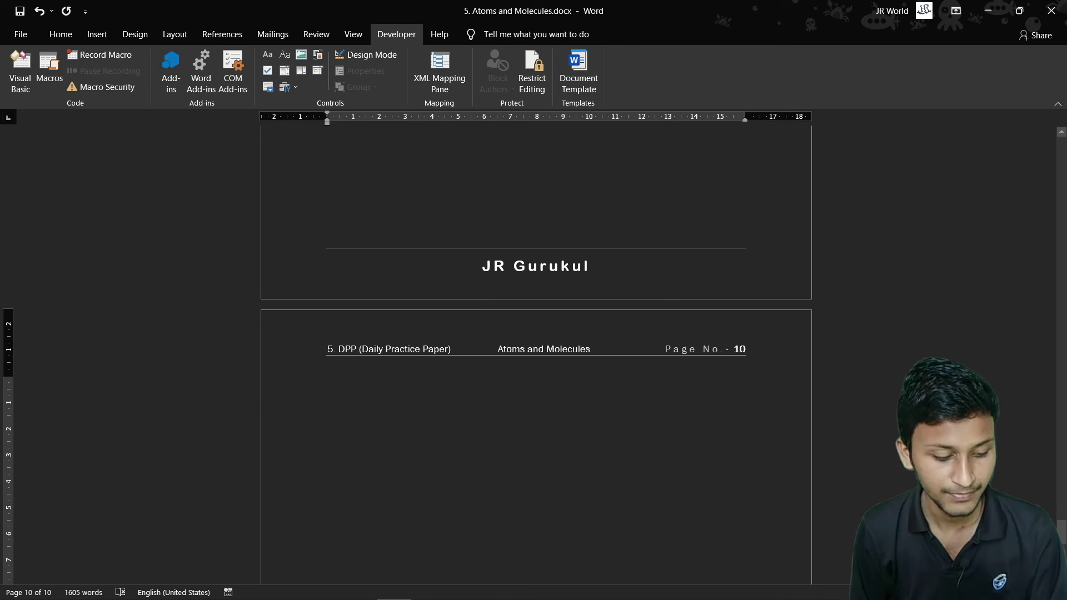
key(Tab)
key(ctrl+v)
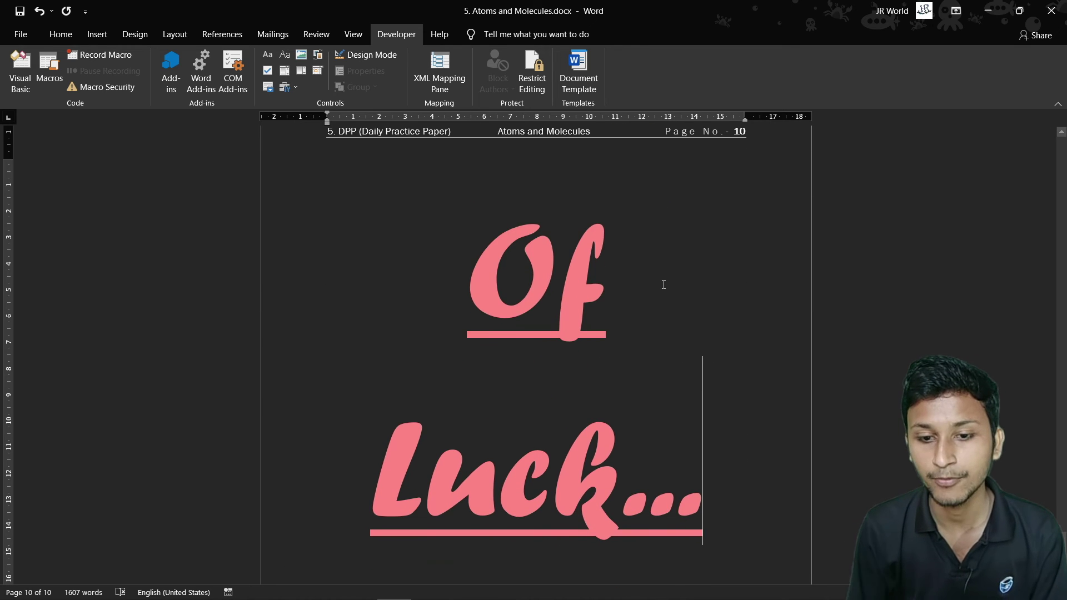
Move the stray trailing 'Best' onto its own line.
scroll(652, 273, up, 3)
scroll(656, 270, up, 3)
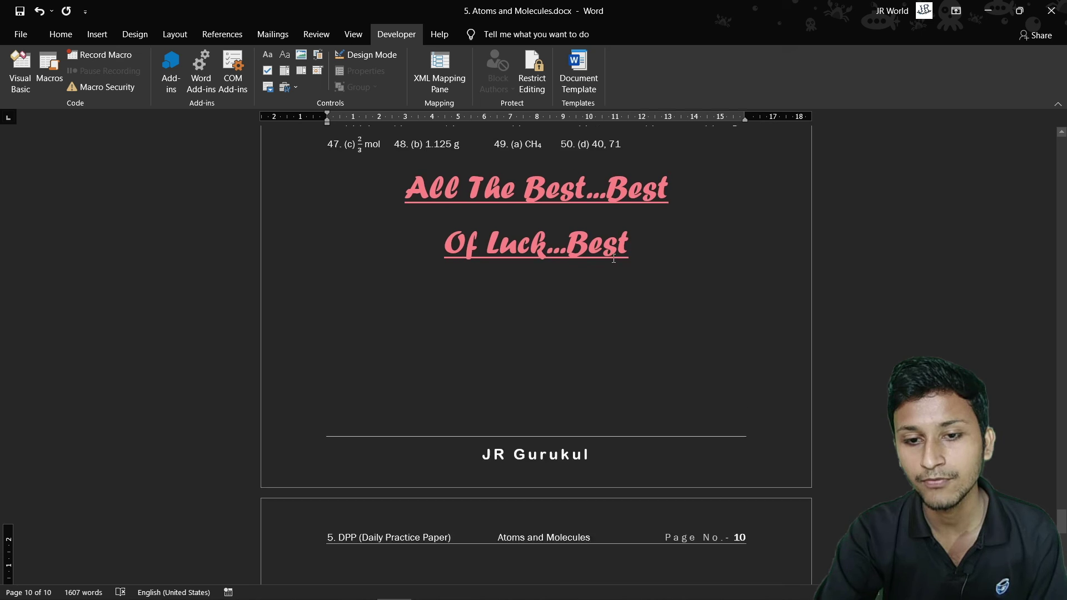
scroll(634, 271, down, 2)
scroll(600, 275, down, 4)
scroll(581, 280, down, 4)
scroll(581, 286, up, 4)
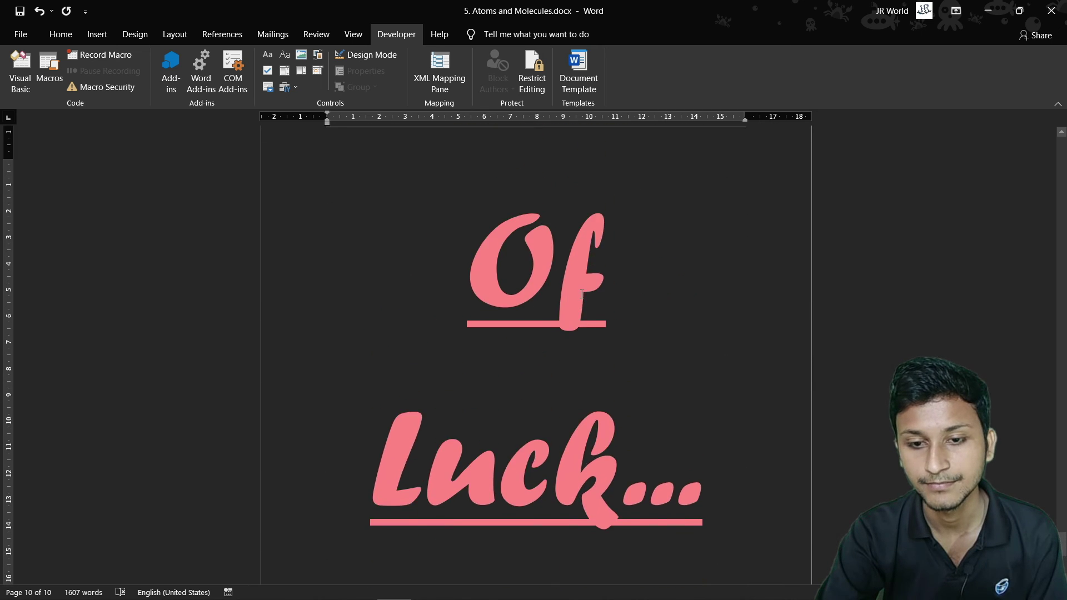
scroll(582, 294, up, 5)
scroll(582, 294, up, 3)
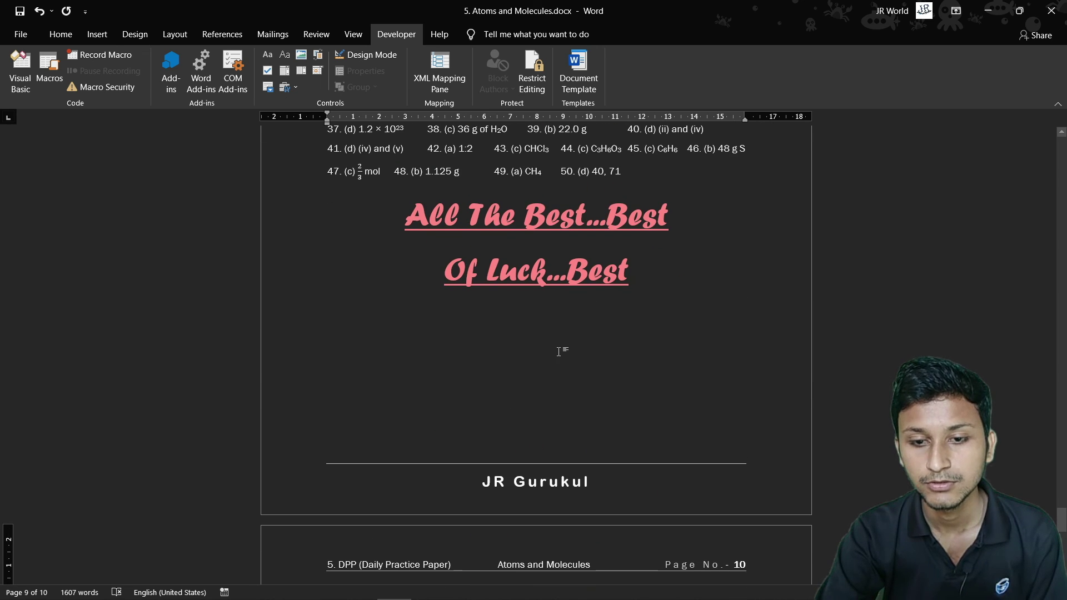
click(573, 272)
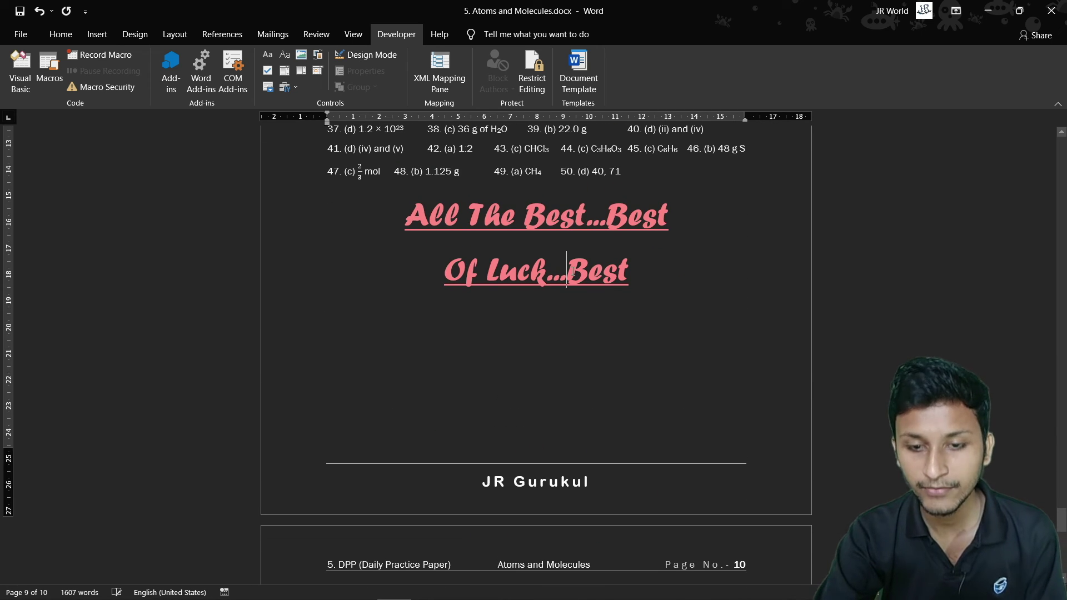
key(Return)
scroll(575, 284, down, 3)
scroll(575, 284, down, 1)
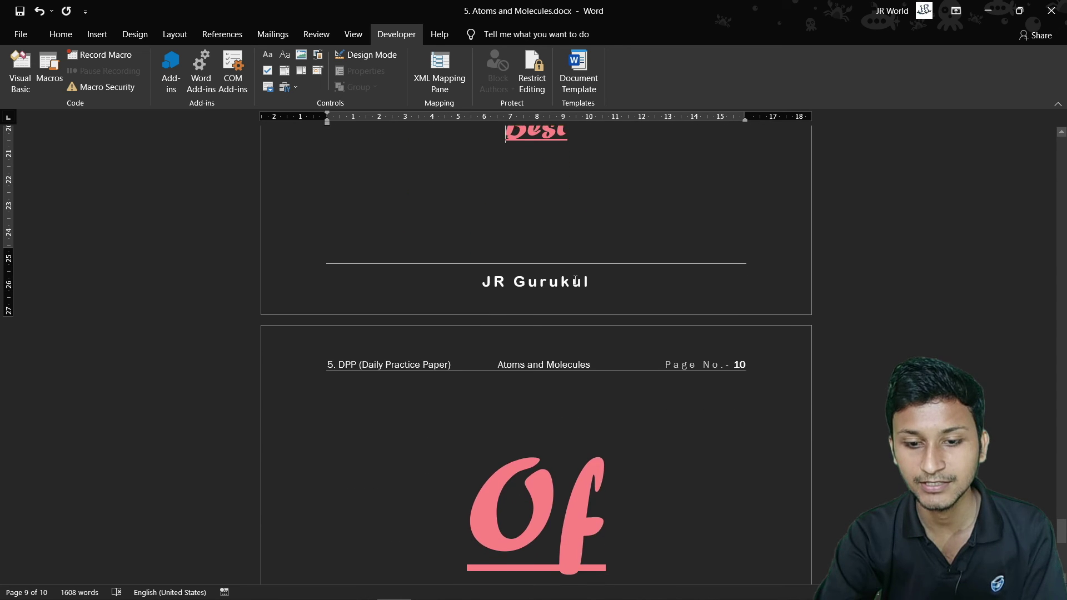
scroll(575, 284, down, 5)
Delete the oversized 'Of Luck...' text and the extra 'Best' and 'Of Luck...' text.
drag(722, 514, 486, 261)
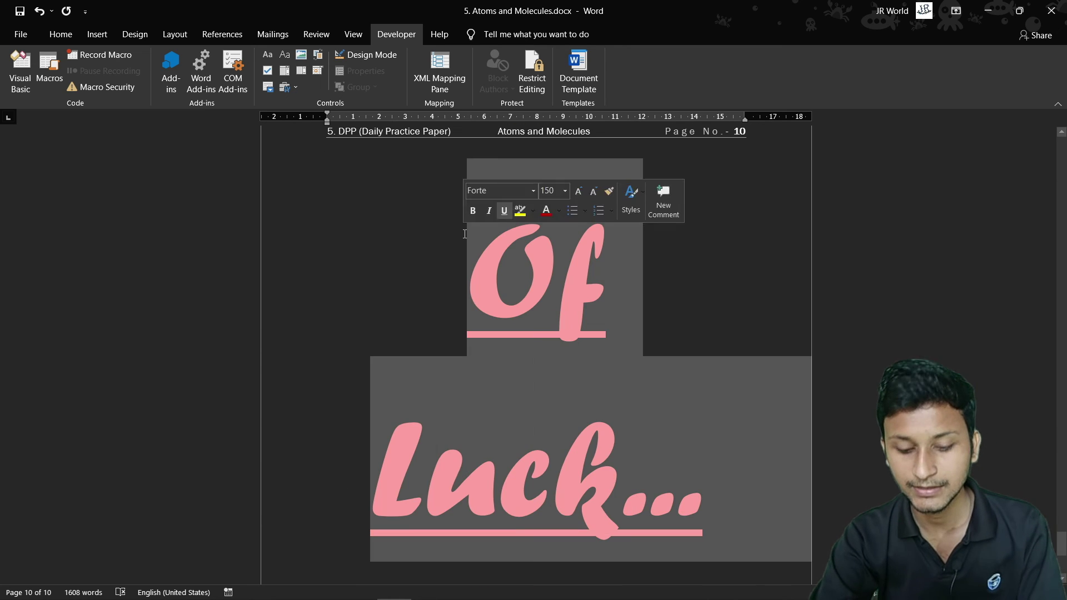
key(BackSpace)
key(BackSpace)
key(BackSpace)
key(BackSpace)
scroll(518, 520, up, 4)
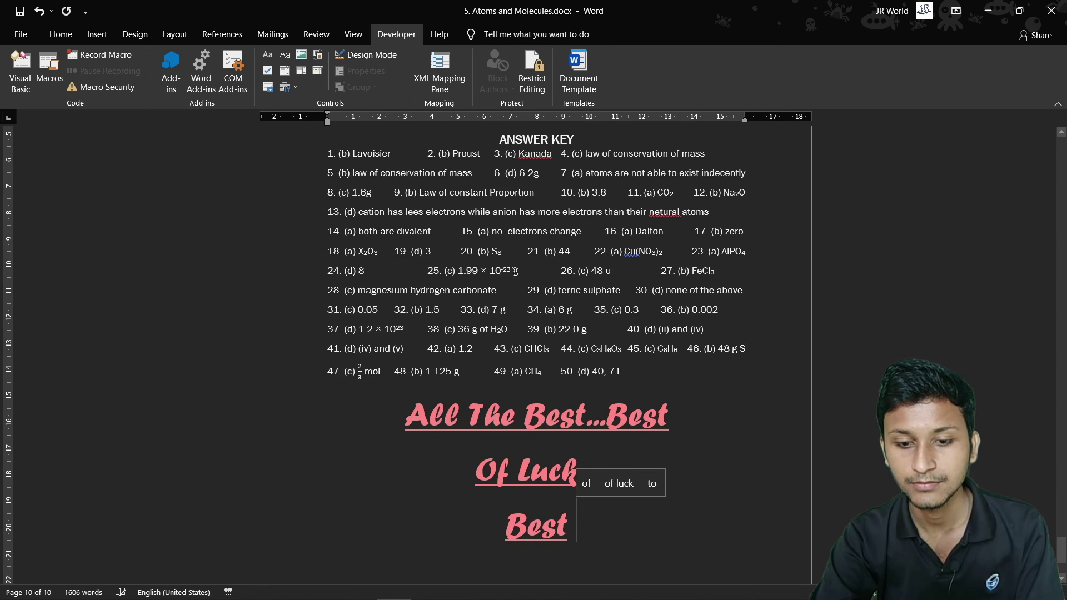
drag(518, 519, 615, 432)
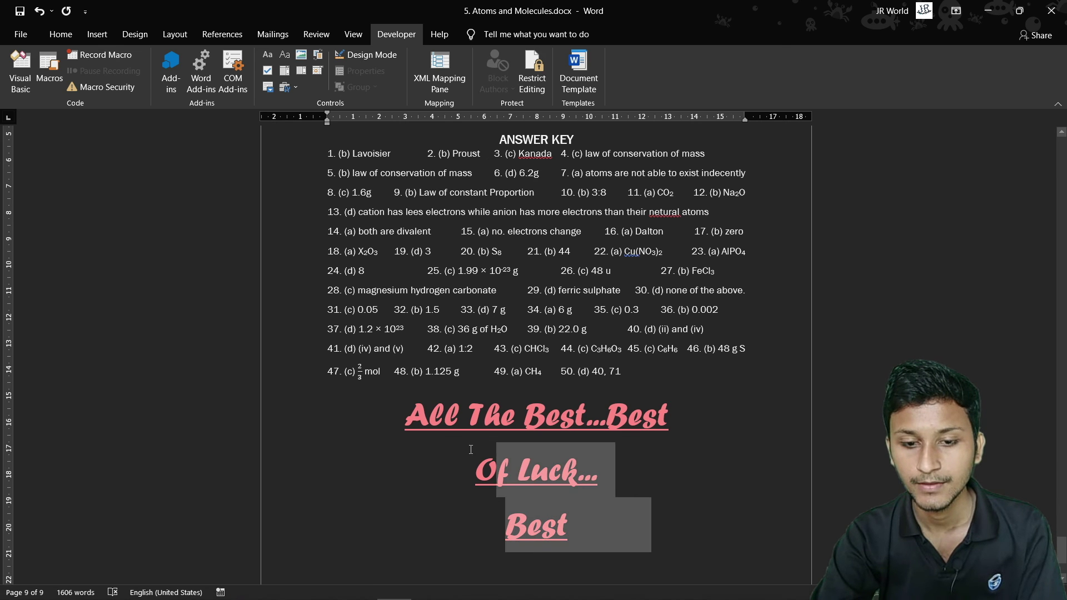
key(BackSpace)
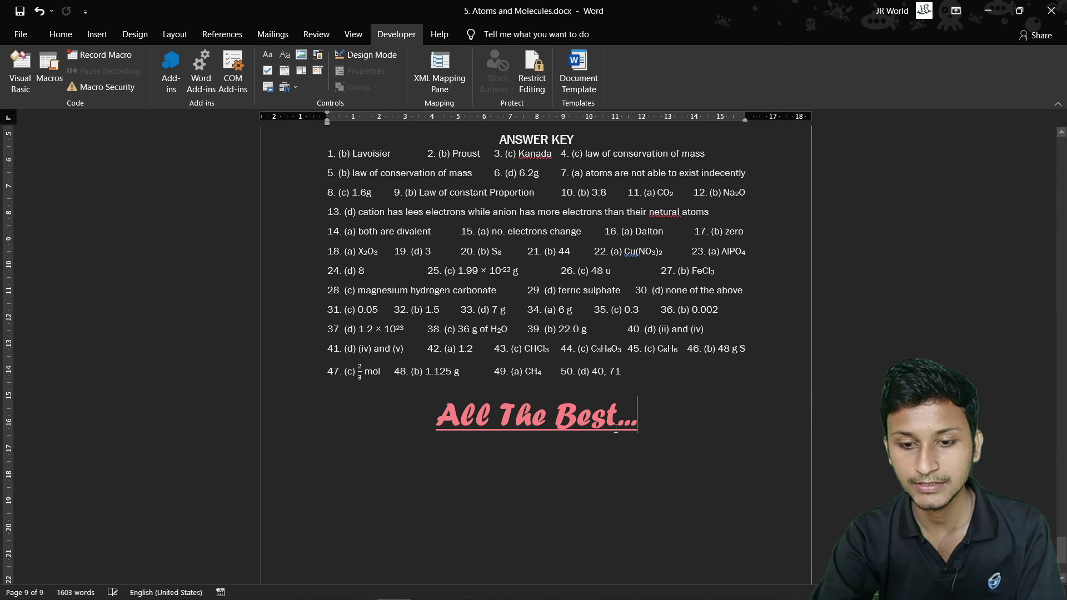
Join 'Best' and 'Of Luck...' into one 'Best Of Luck...' line beneath 'All The Best...'.
key(Return)
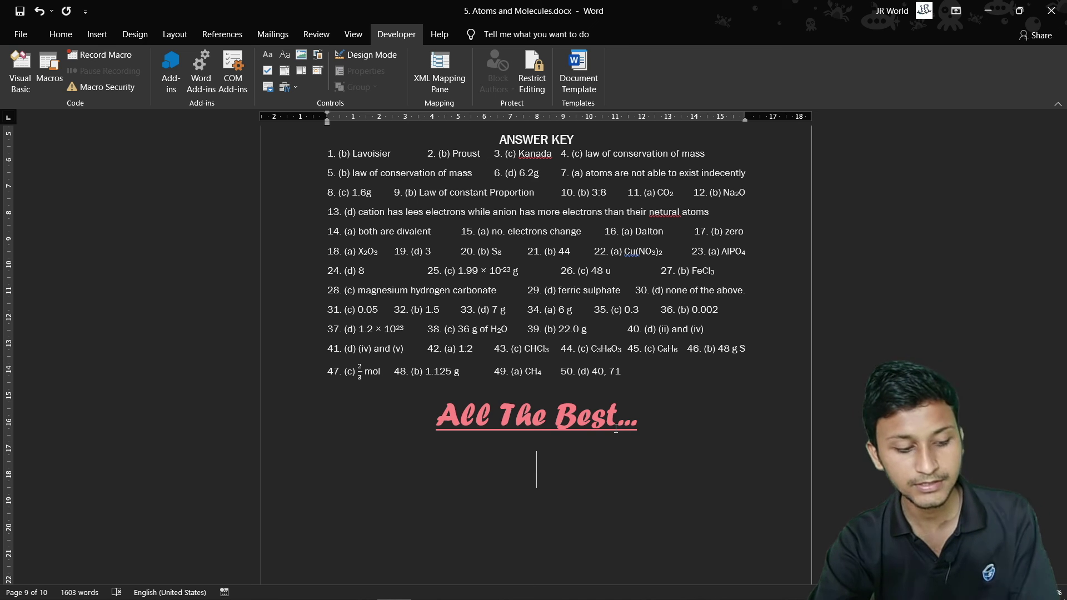
key(ctrl+z)
key(ctrl+z)
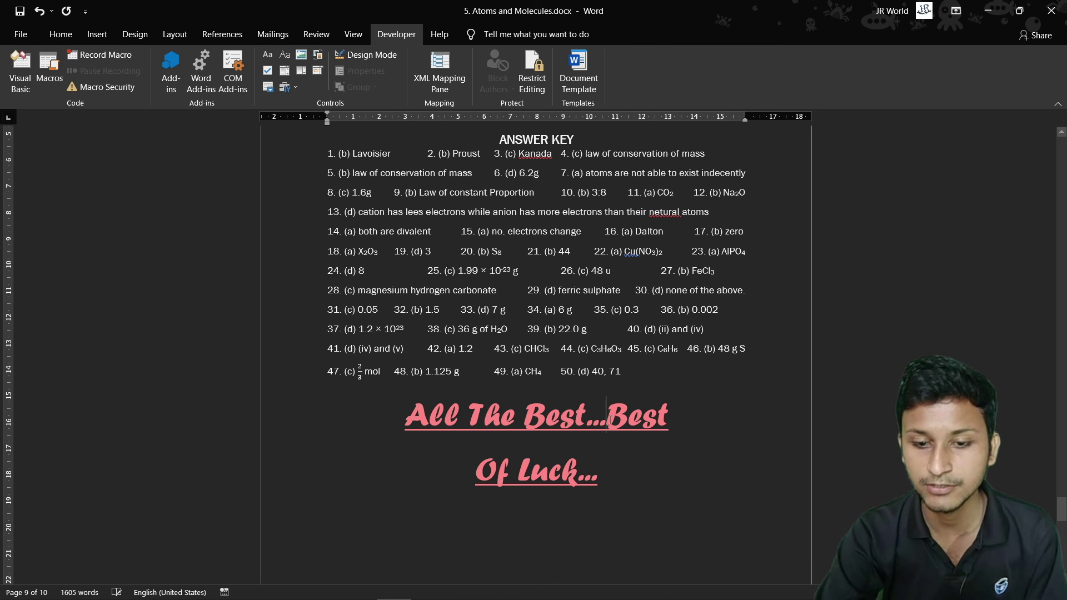
key(Return)
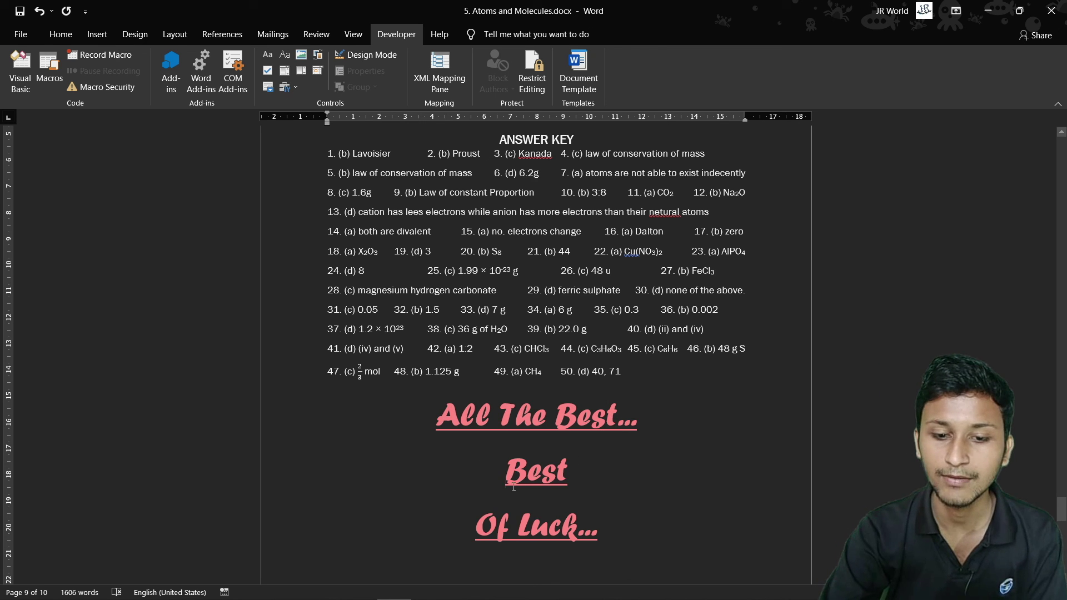
click(478, 529)
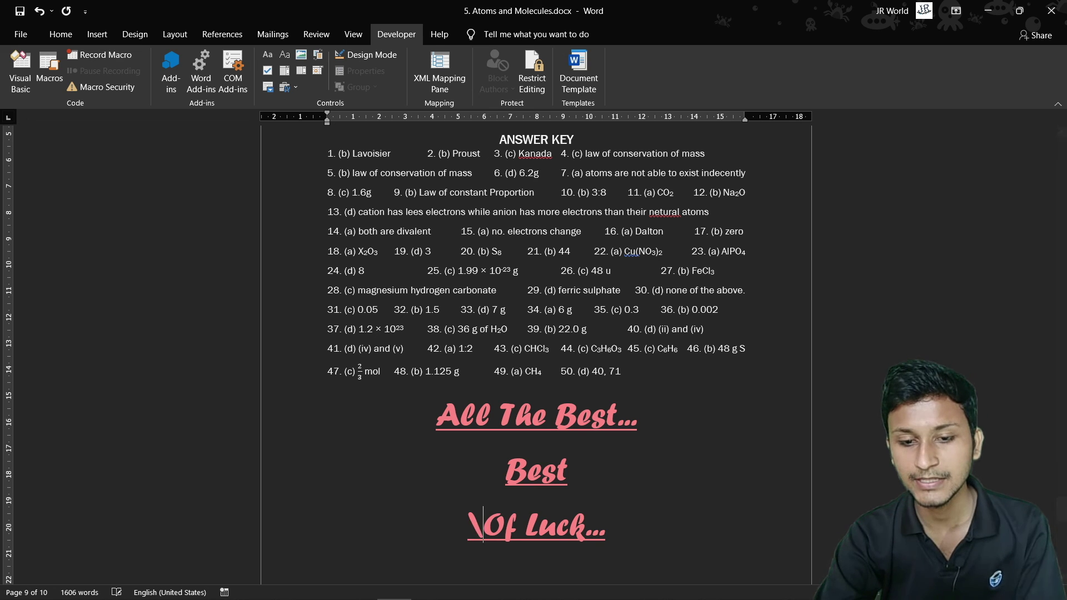
key(ctrl+l)
key(BackSpace)
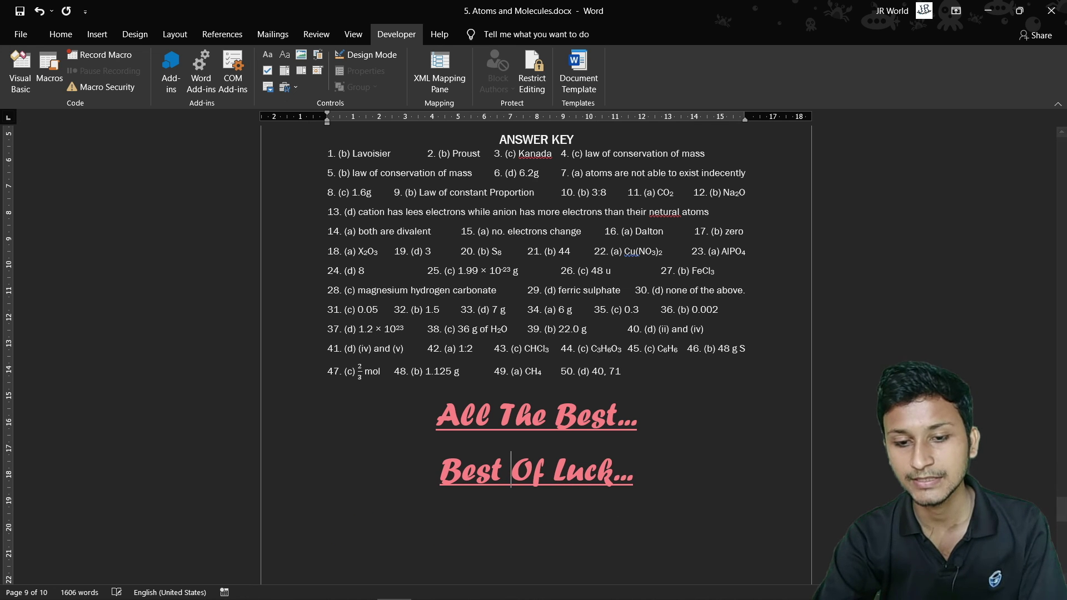
scroll(483, 519, down, 3)
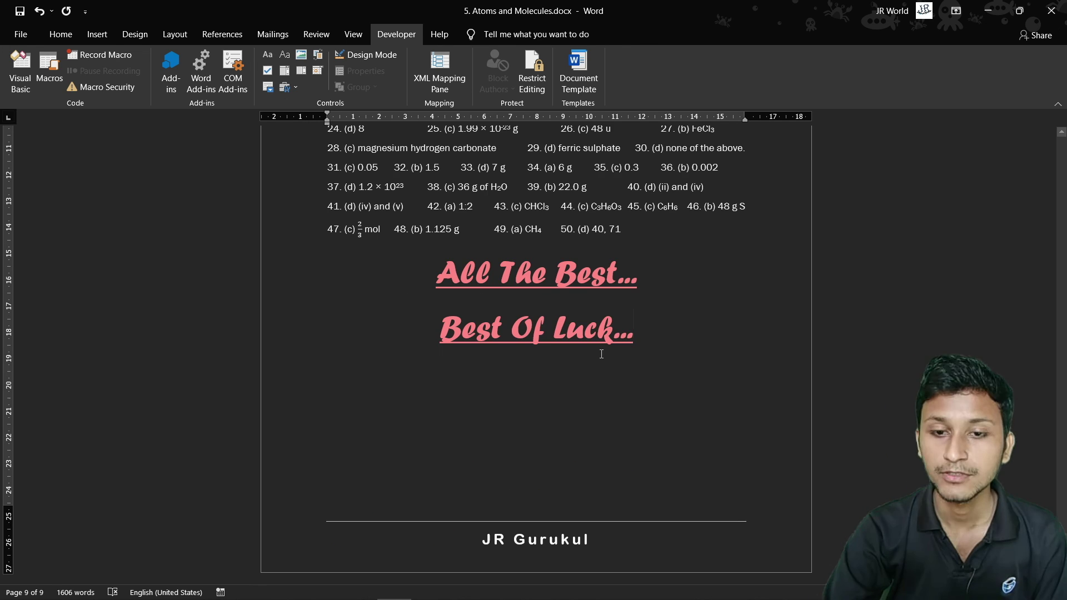
click(602, 354)
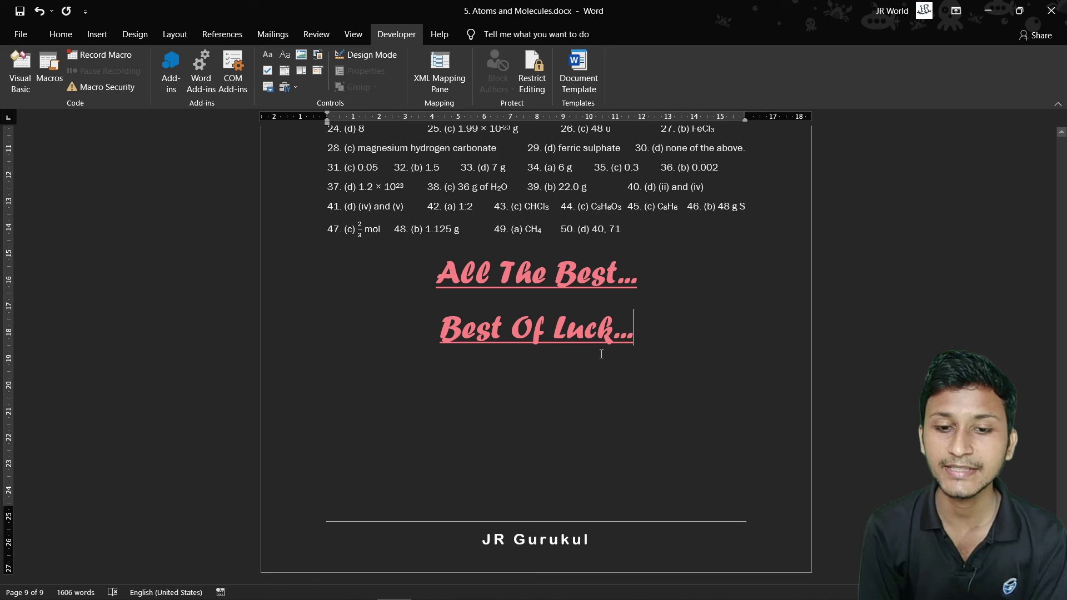